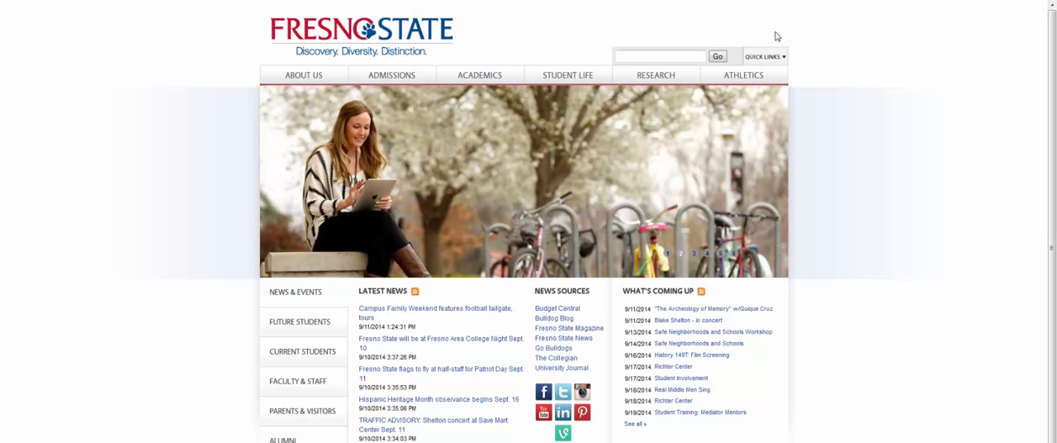
Step: Reach the Blackboard dashboard from the Fresno State homepage via Quick Links
{"action": "left_click", "coordinate": [765, 56]}
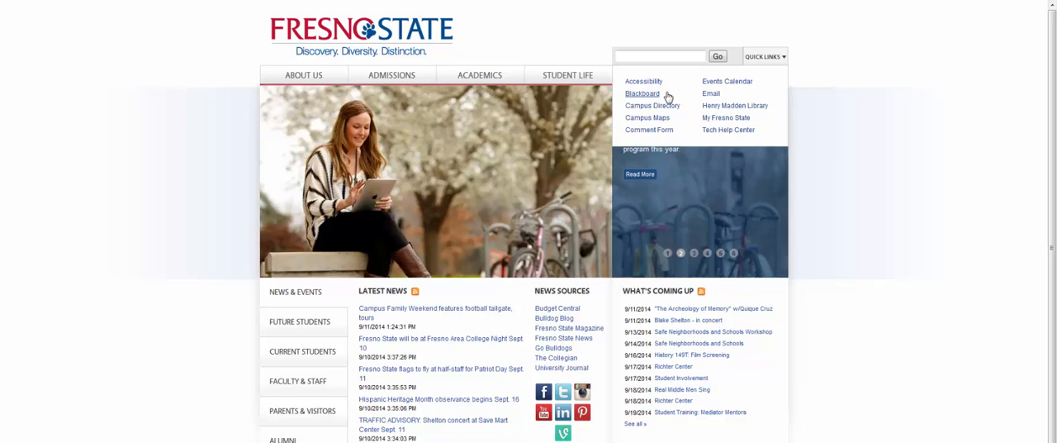
{"action": "left_click", "coordinate": [643, 94]}
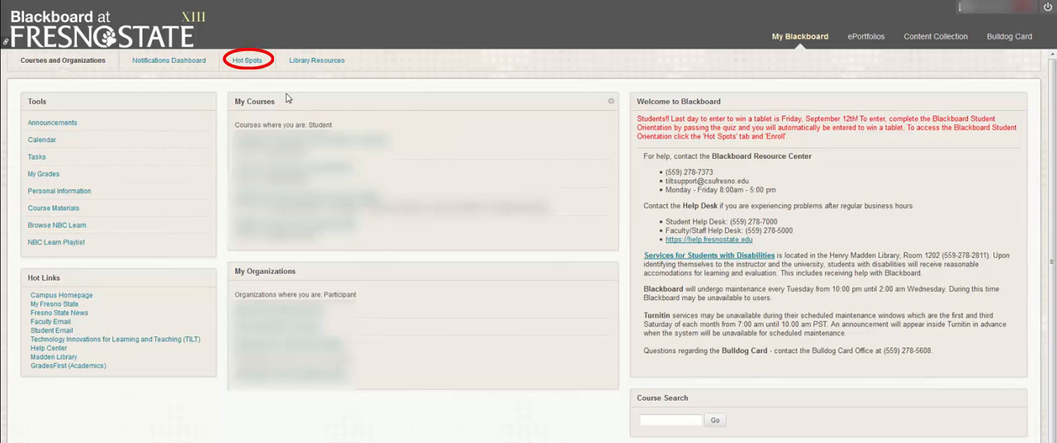
Step: From the Hot Spots tab, self-enroll in Information Literacy Modules and continue into the course
{"action": "left_click", "coordinate": [248, 61]}
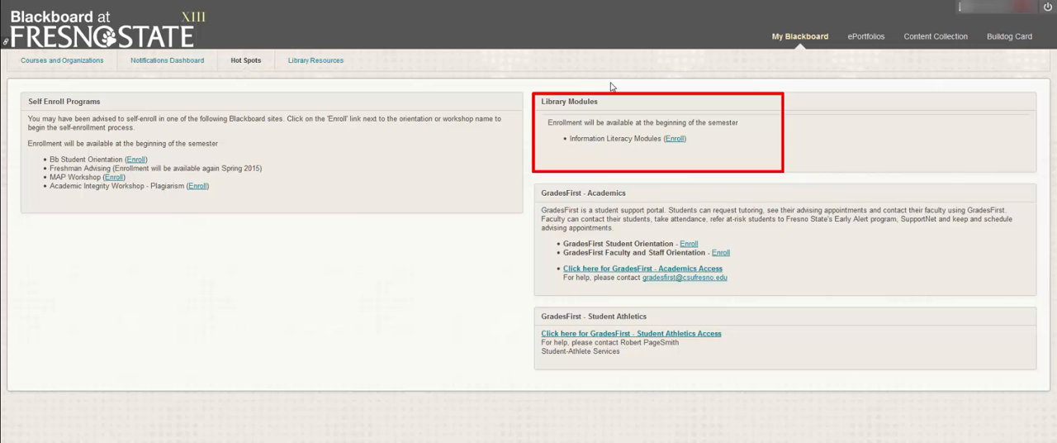
{"action": "left_click", "coordinate": [673, 140]}
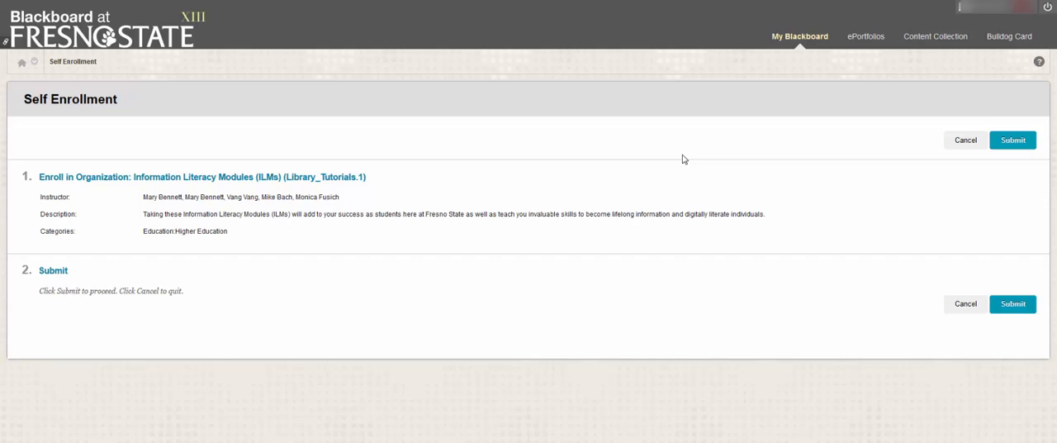
{"action": "left_click", "coordinate": [1016, 304]}
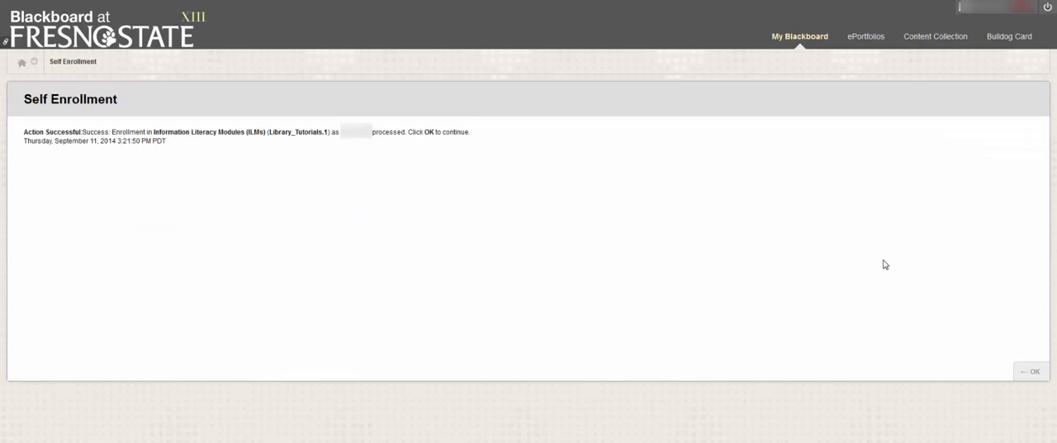
{"action": "left_click", "coordinate": [1030, 375]}
{"action": "scroll", "coordinate": [882, 238], "scroll_direction": "down", "scroll_amount": 3}
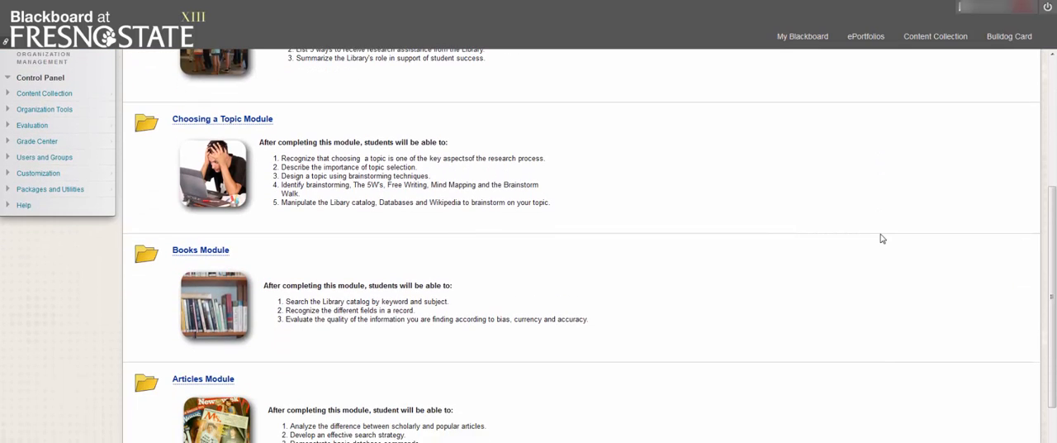
{"action": "scroll", "coordinate": [882, 238], "scroll_direction": "down", "scroll_amount": 5}
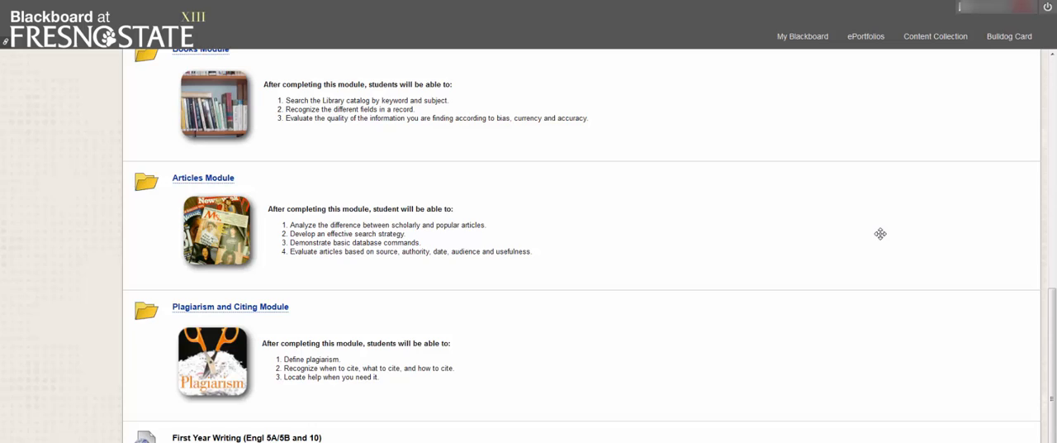
{"action": "scroll", "coordinate": [882, 239], "scroll_direction": "up", "scroll_amount": 5}
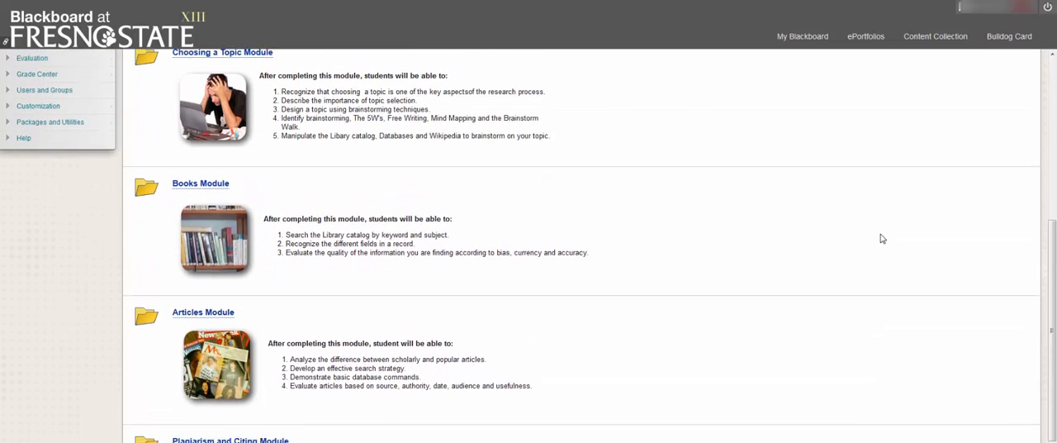
{"action": "scroll", "coordinate": [882, 239], "scroll_direction": "up", "scroll_amount": 2}
{"action": "left_click", "coordinate": [227, 161]}
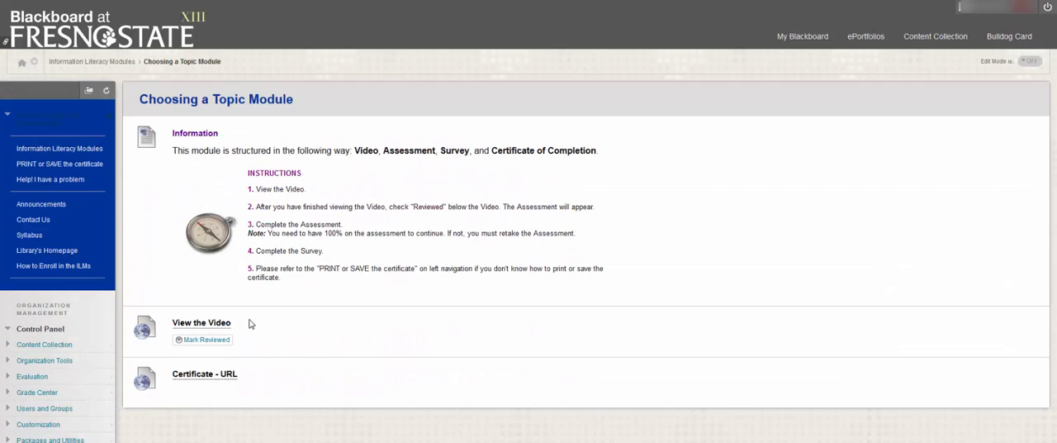